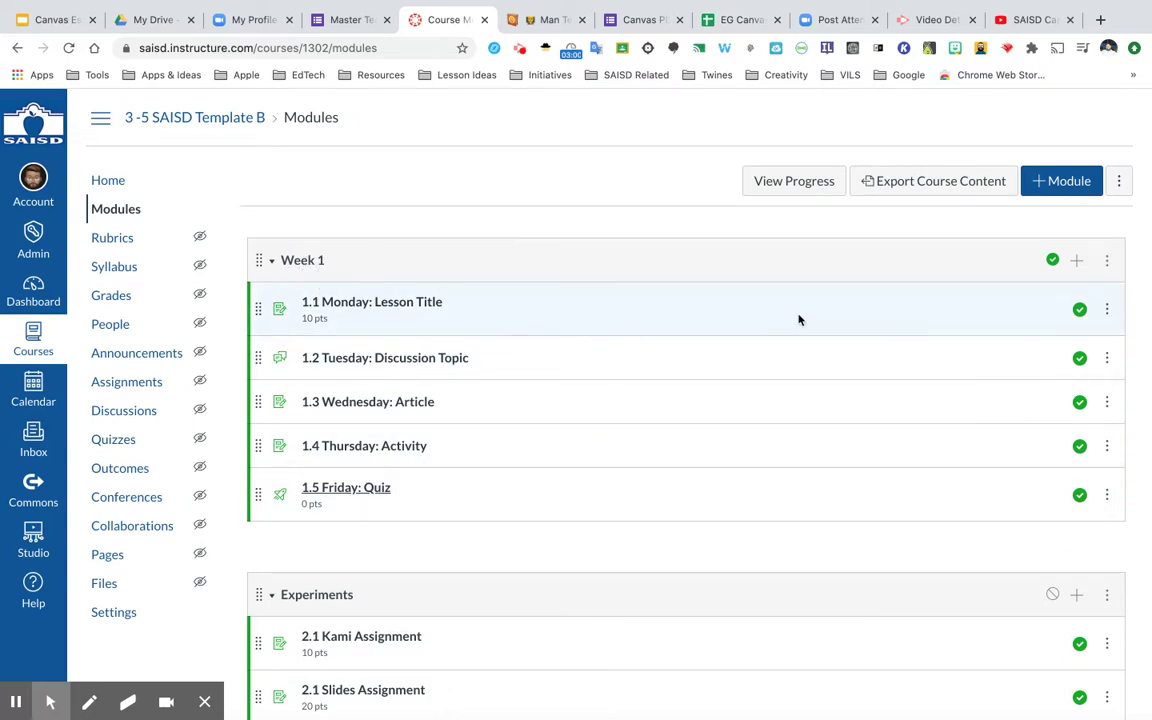
Add a new assignment named '1.7 Online Assignment' to the end of the Week 1 module.
click(1077, 262)
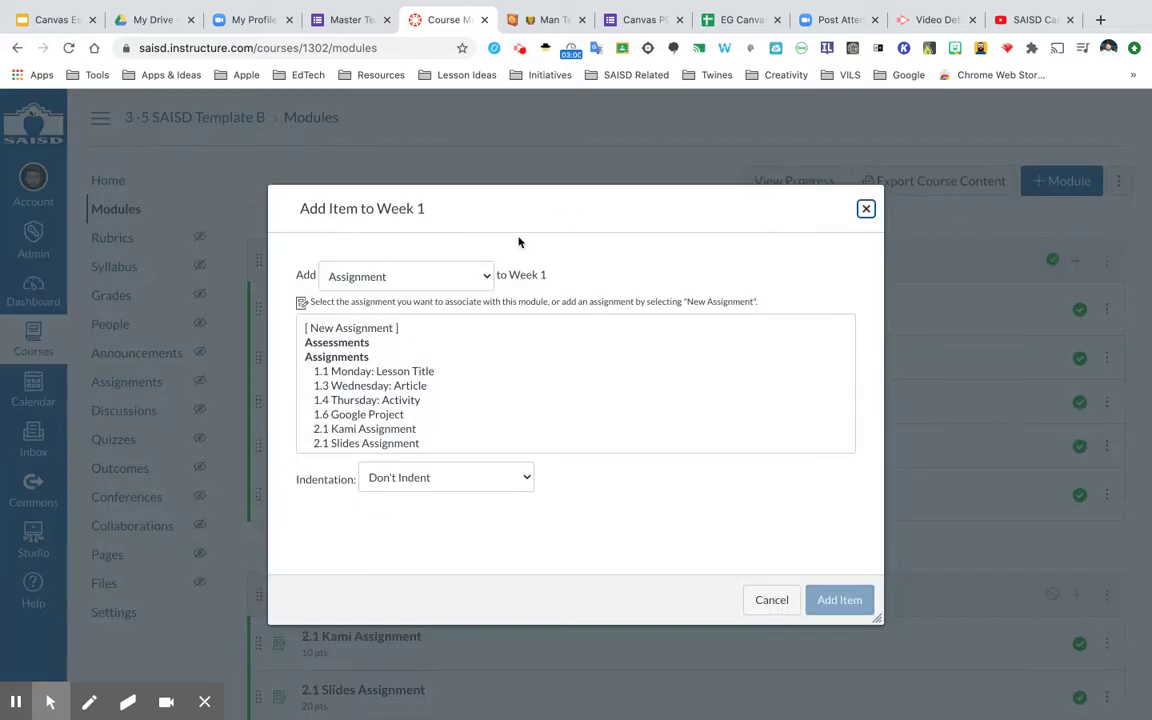
click(487, 280)
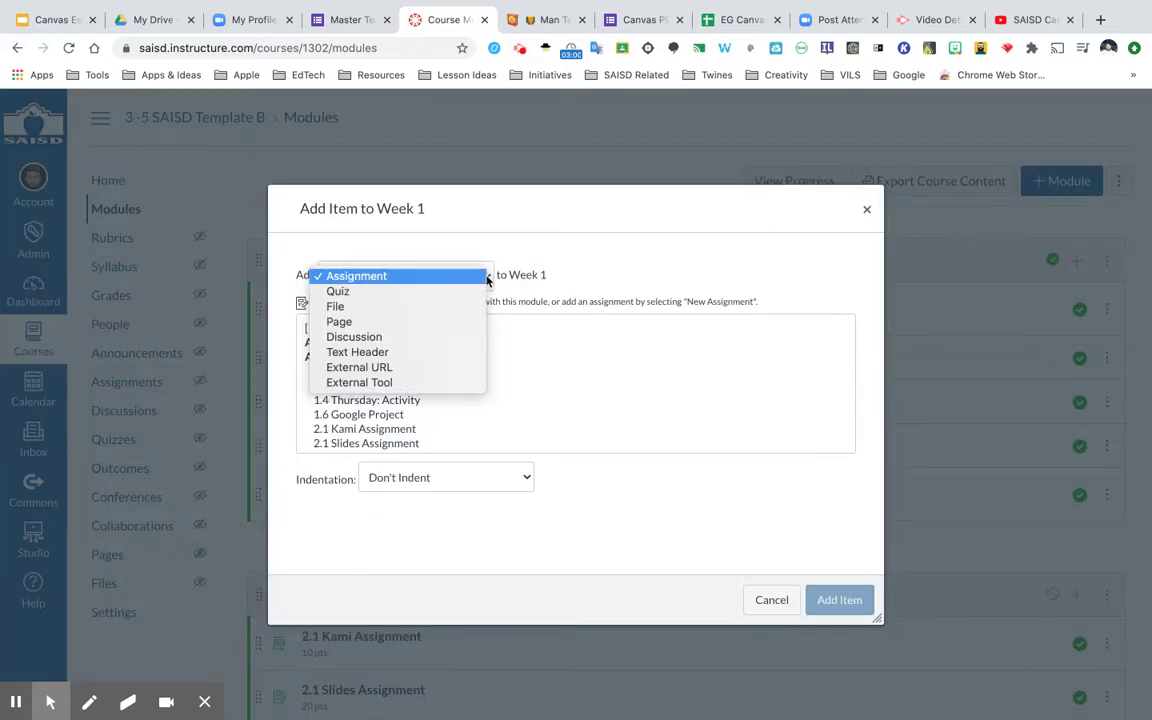
click(376, 278)
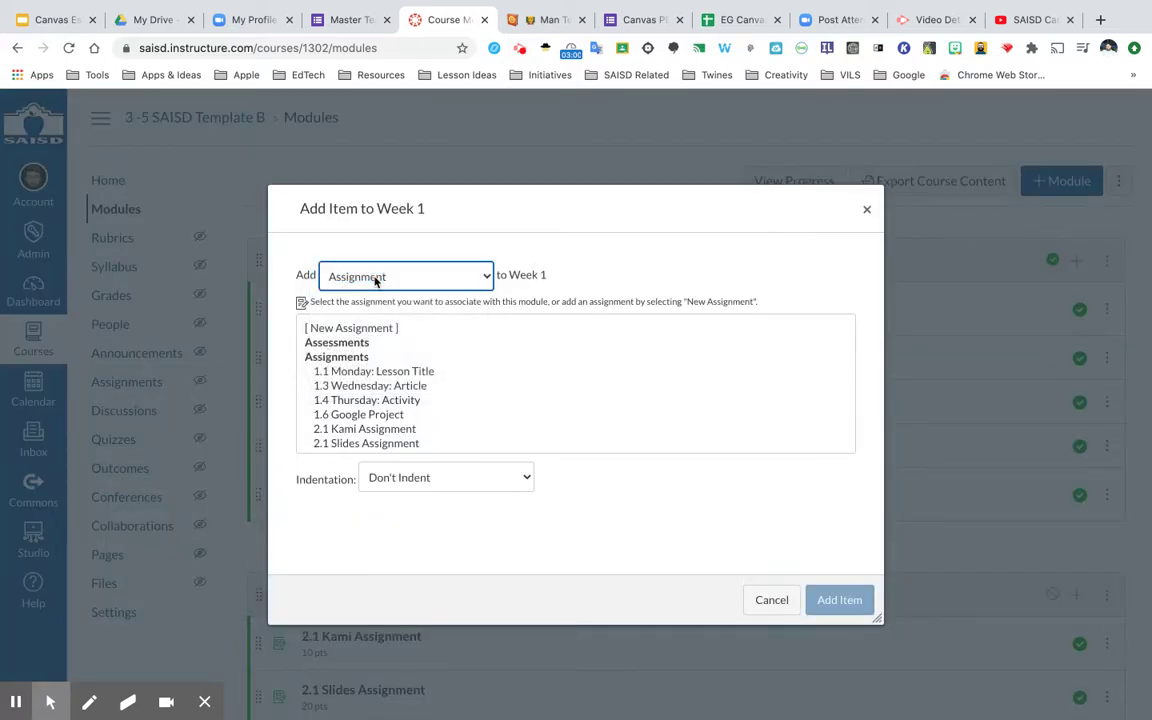
click(354, 328)
click(410, 474)
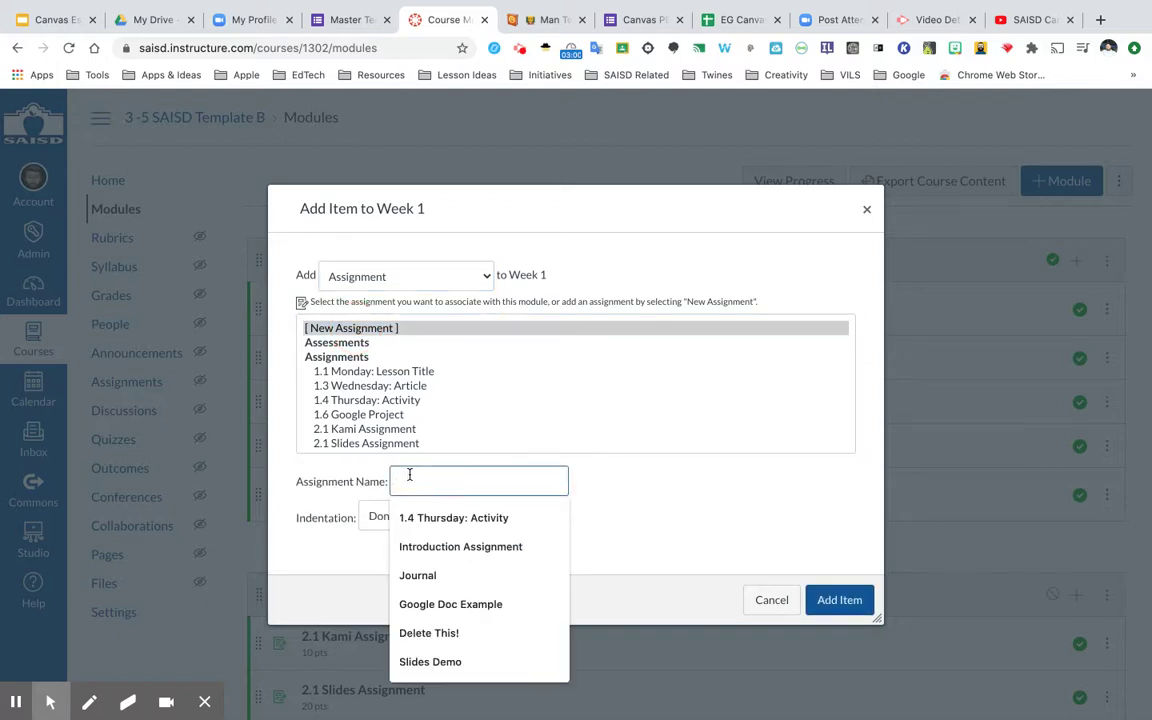
text(1.7)
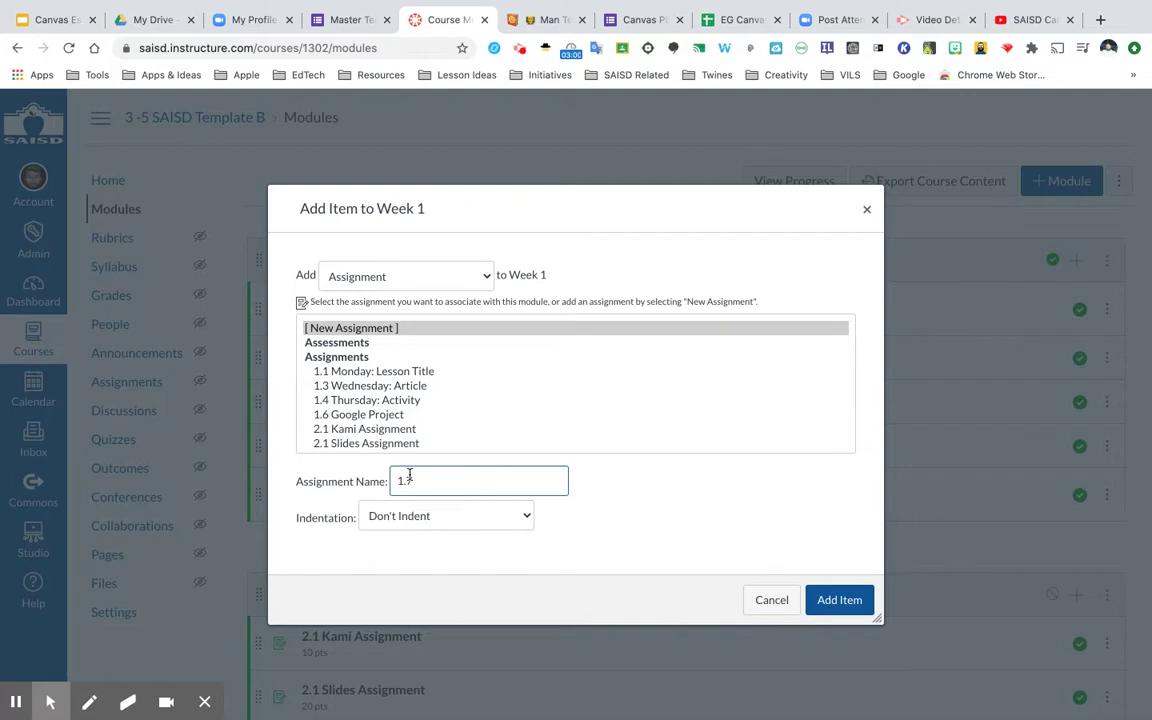
text( Online Assignment)
click(839, 601)
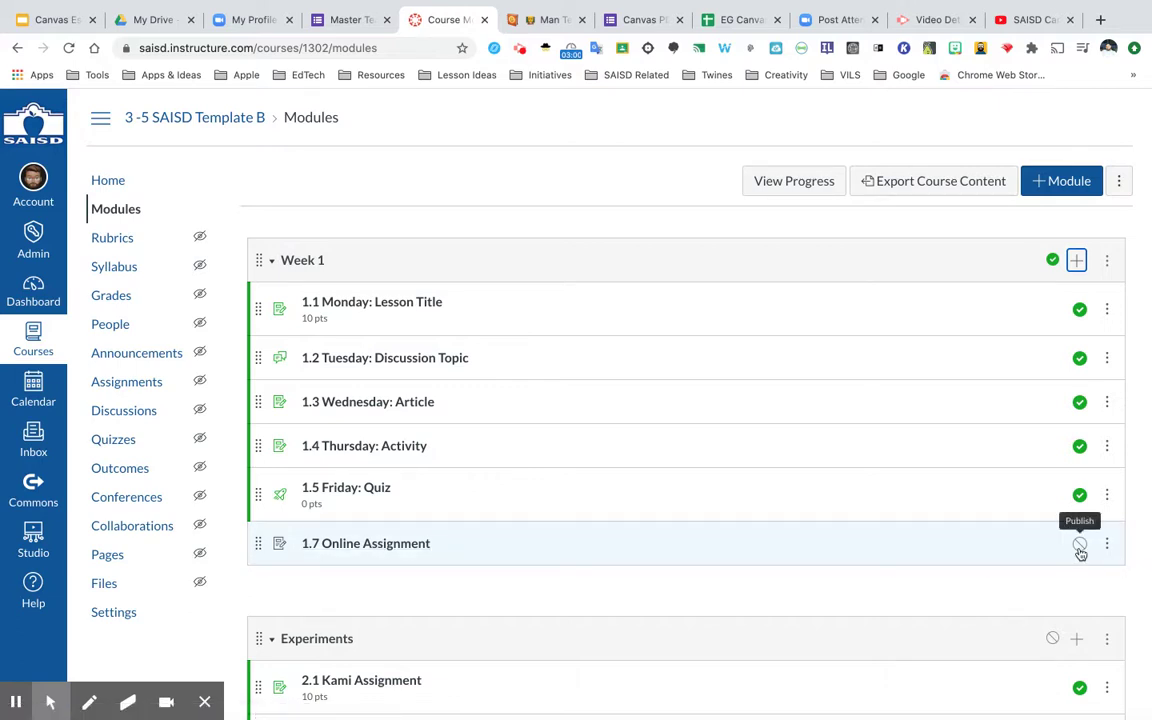
Open 1.7 Online Assignment from Week 1 and switch it into edit mode.
click(390, 545)
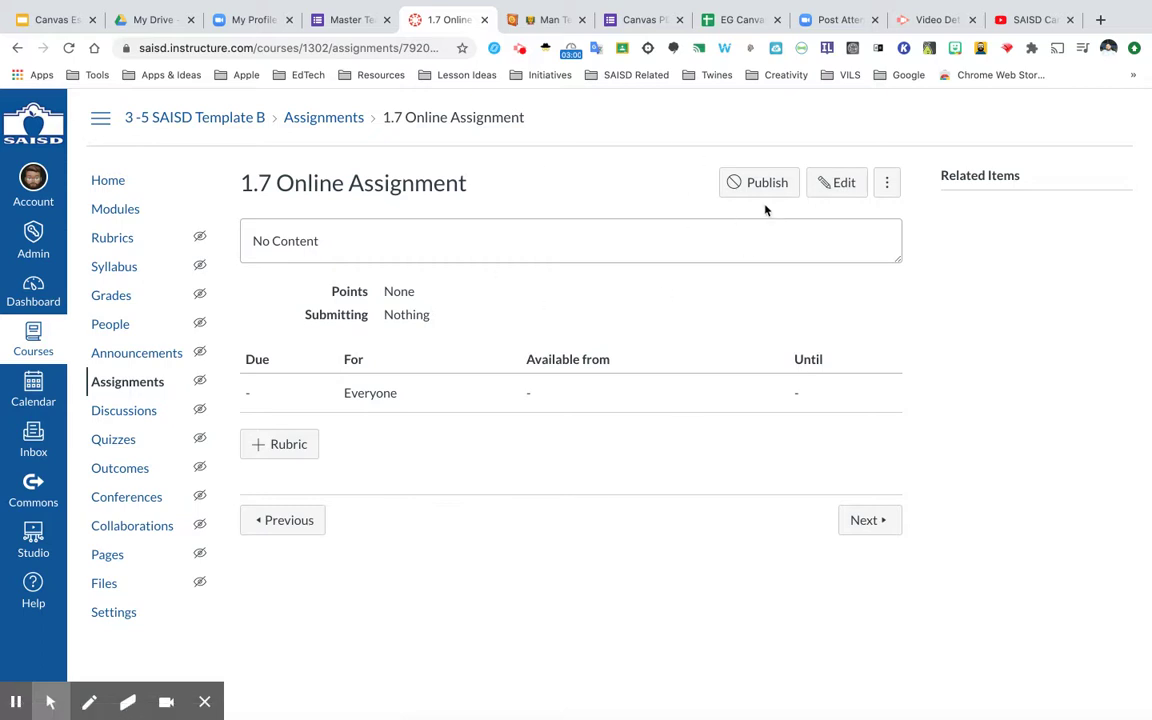
click(828, 188)
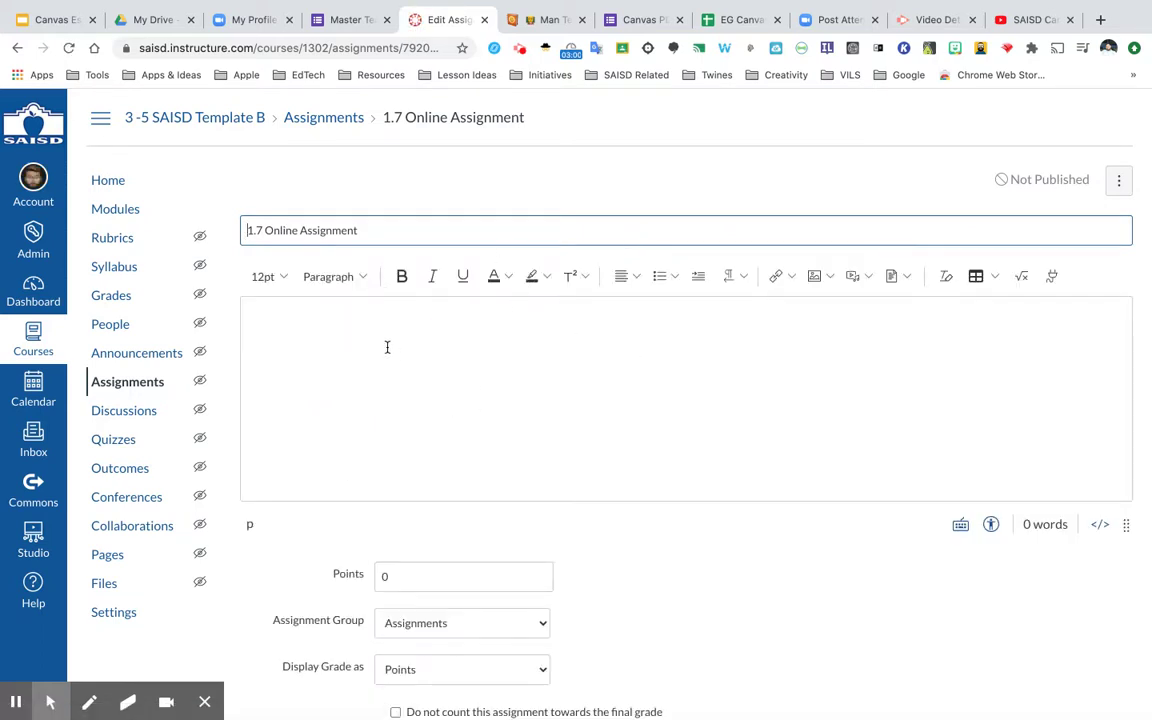
Change the assignment's points from 0 to 10.
click(340, 340)
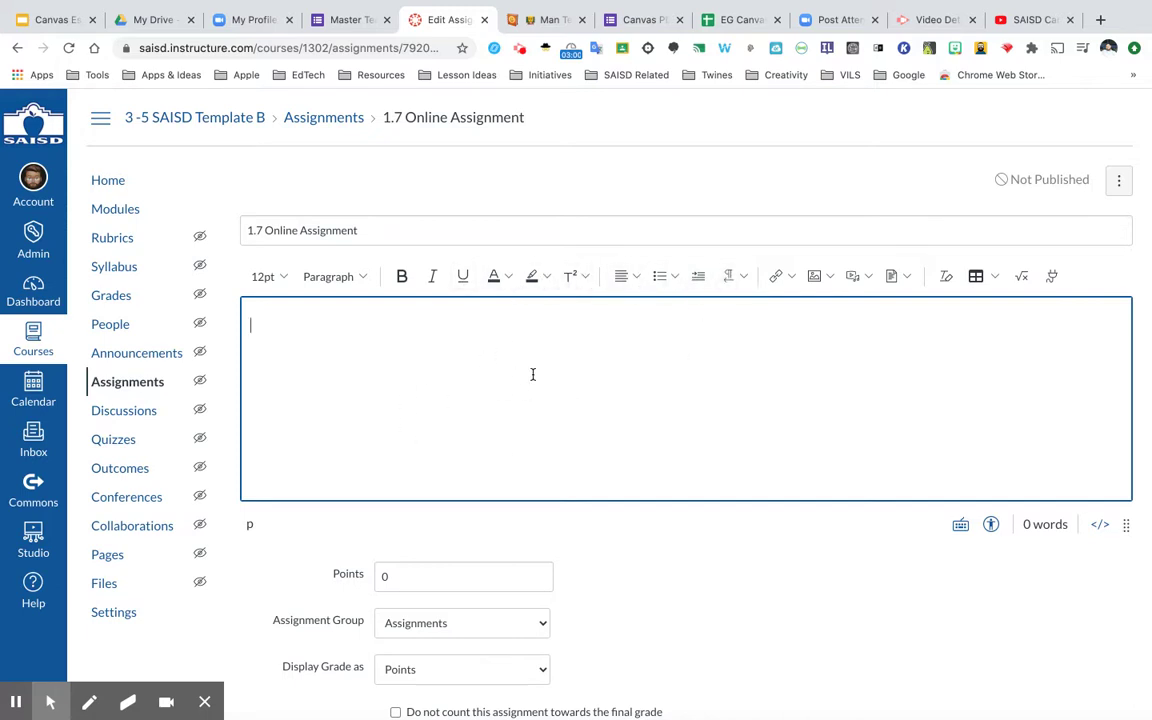
scroll(476, 401, down, 3)
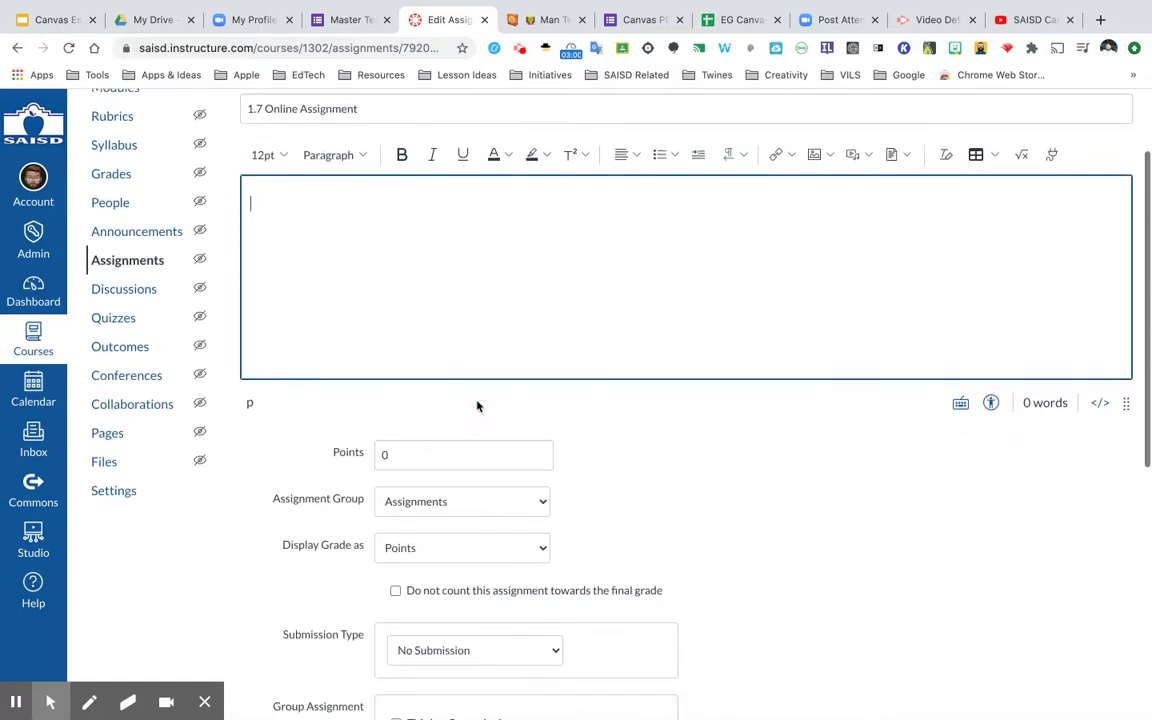
scroll(476, 402, down, 3)
click(412, 337)
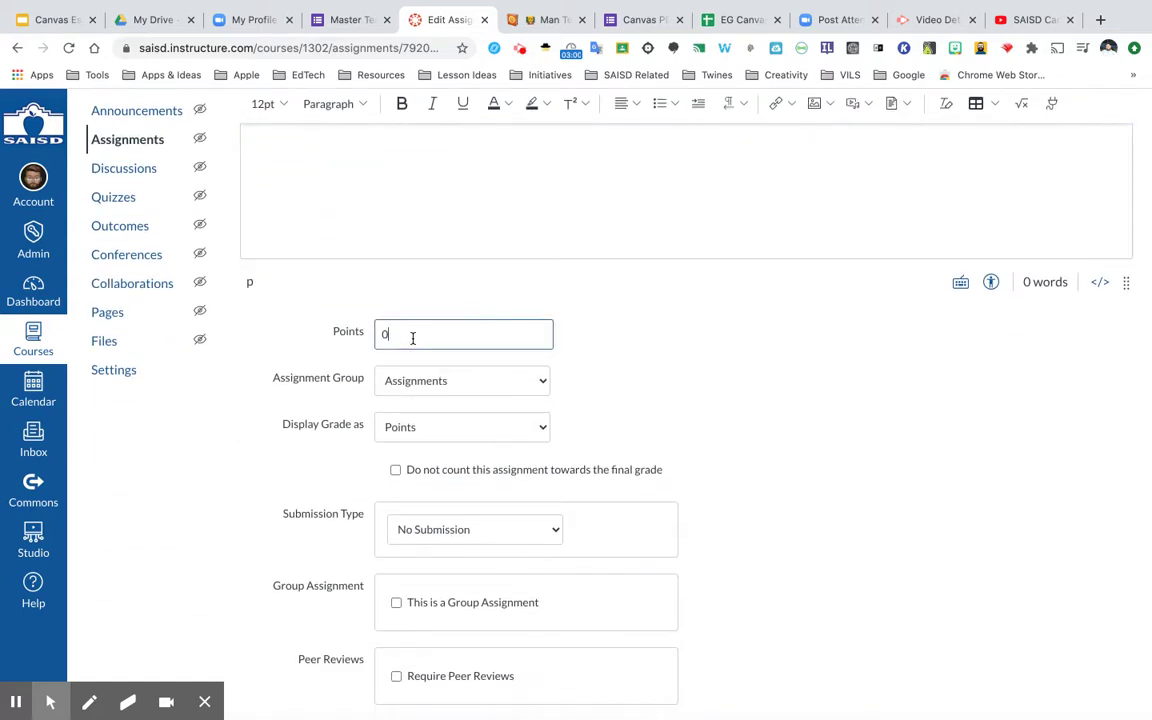
key(BackSpace)
text(10)
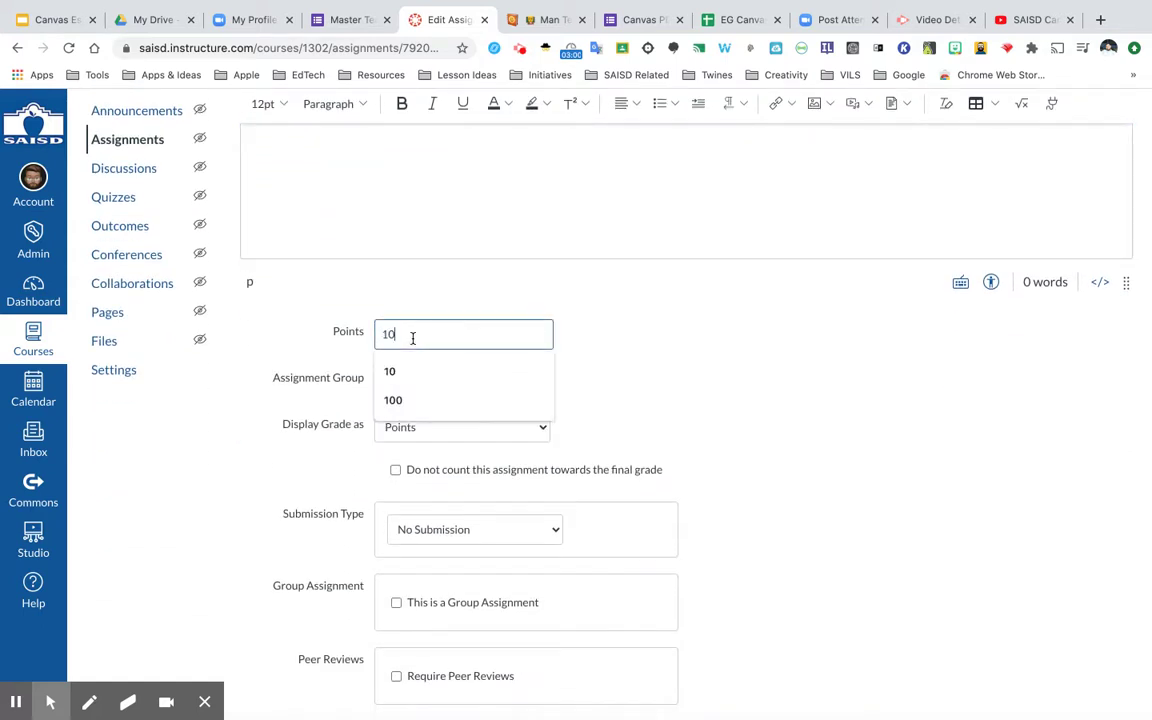
click(611, 324)
Keep the Assignments group and display the grade as a Percentage.
click(542, 380)
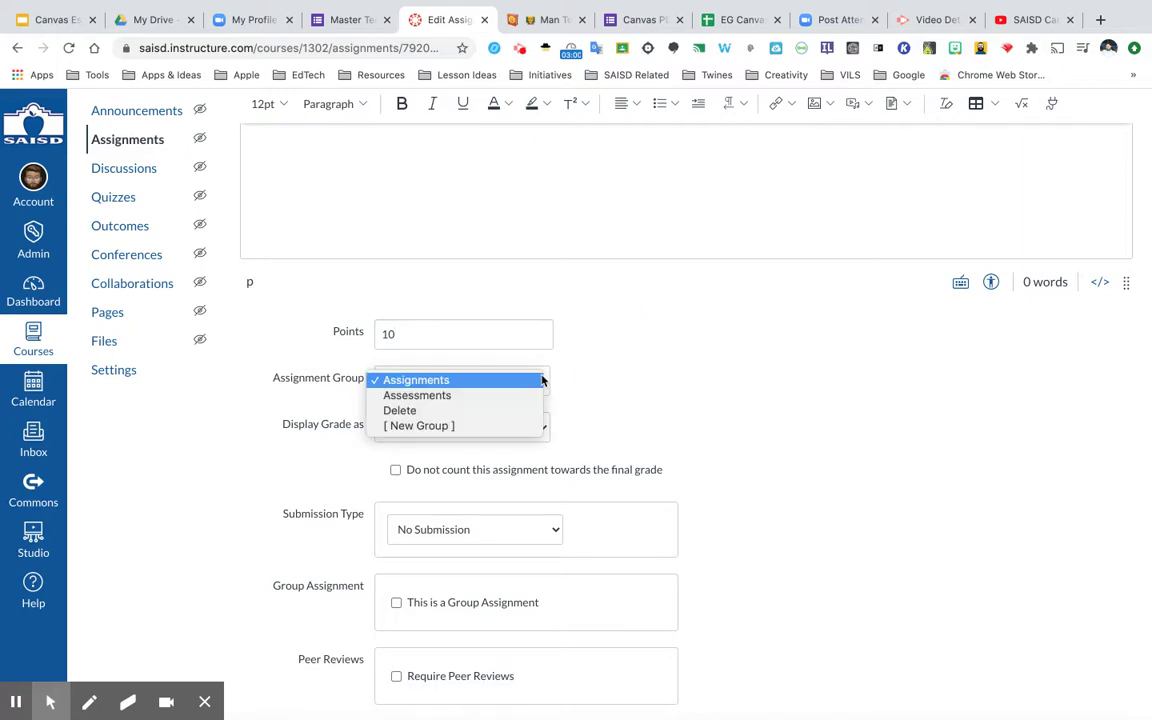
click(440, 380)
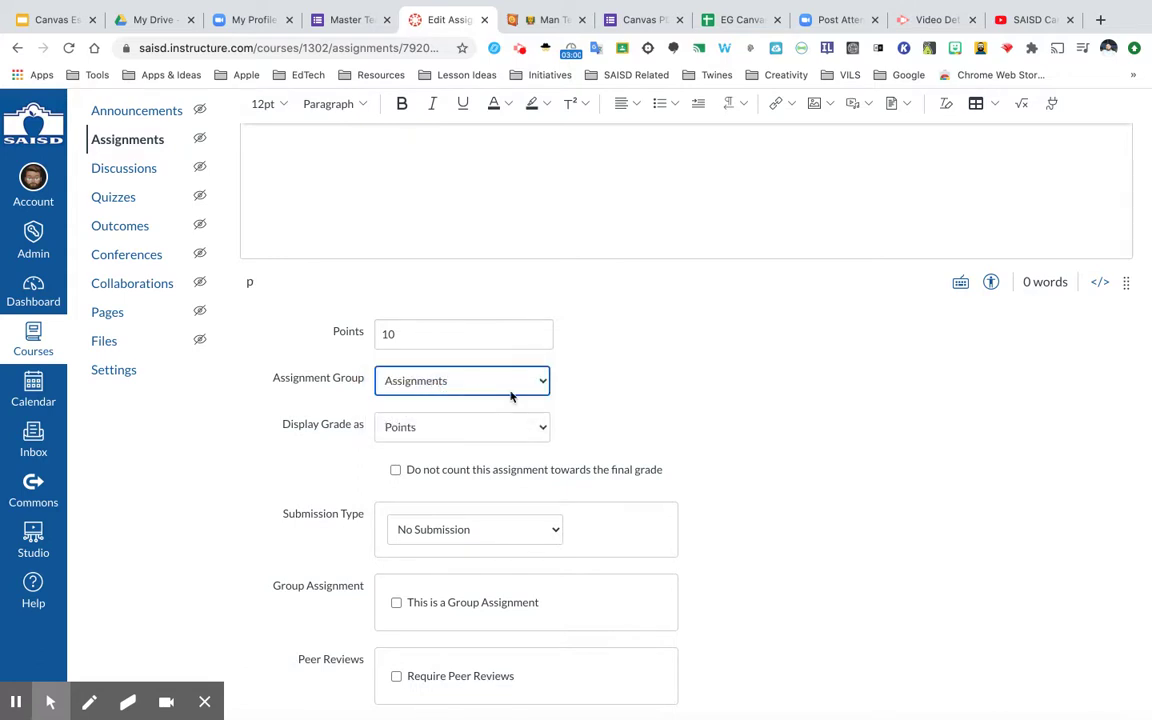
scroll(604, 424, down, 2)
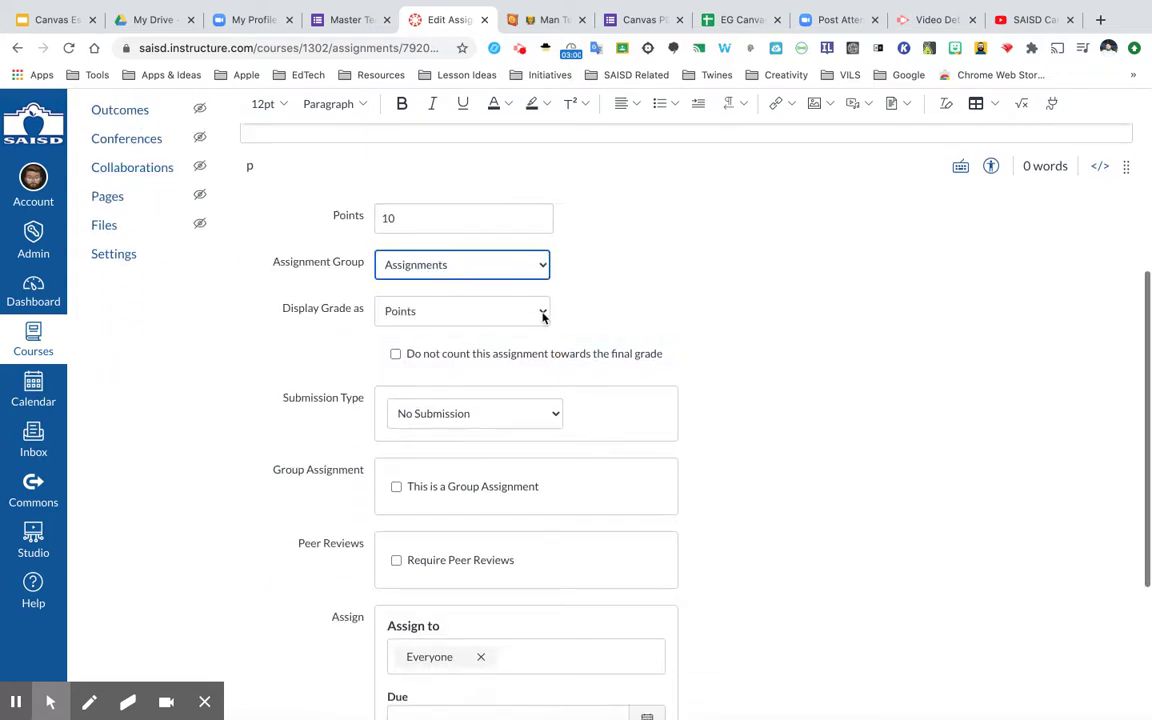
click(543, 316)
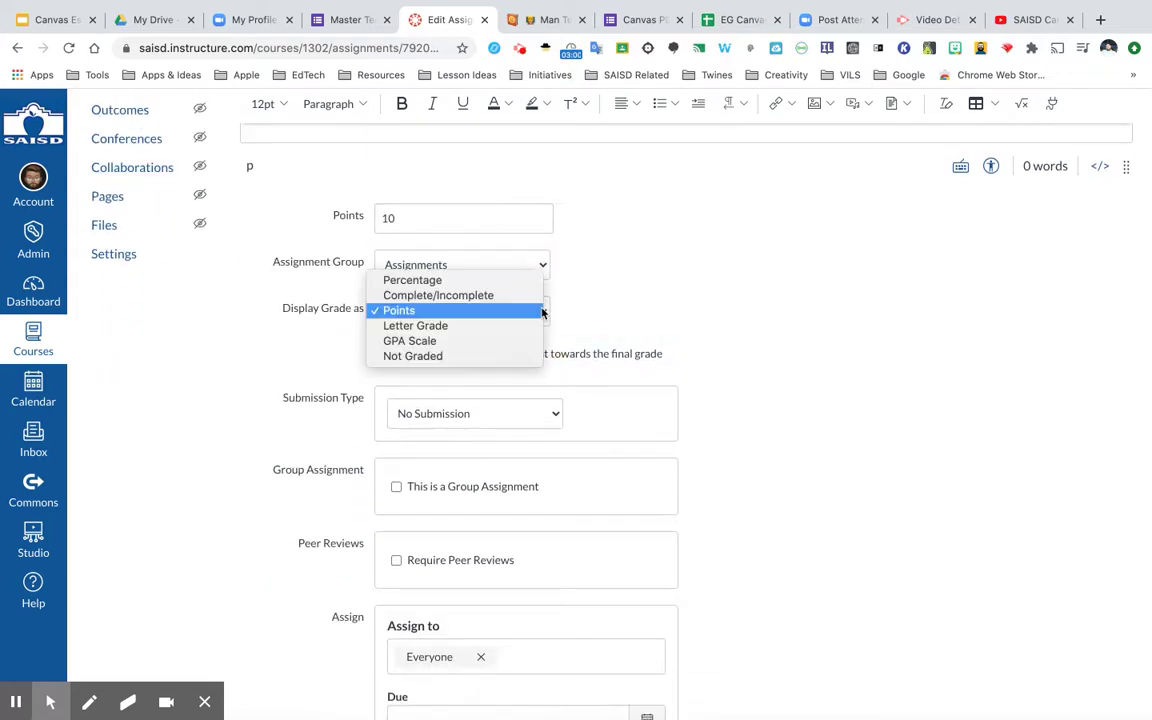
click(478, 285)
click(722, 418)
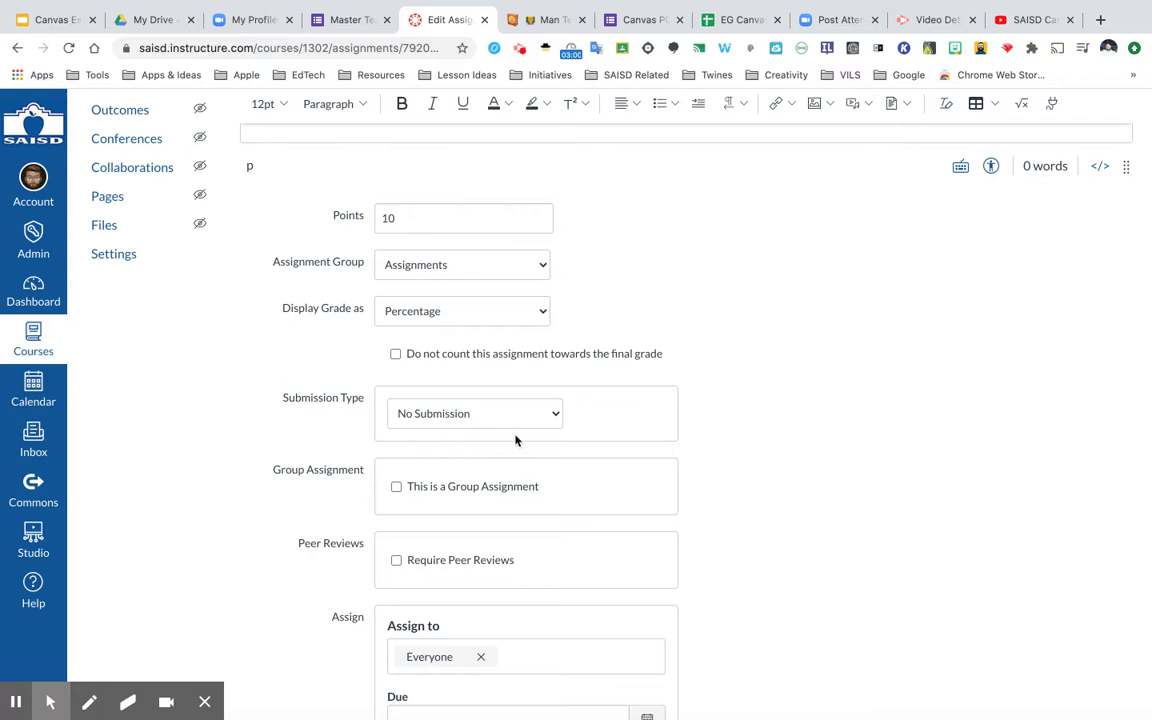
Set the submission type to Online and allow Text Entry submissions.
click(555, 413)
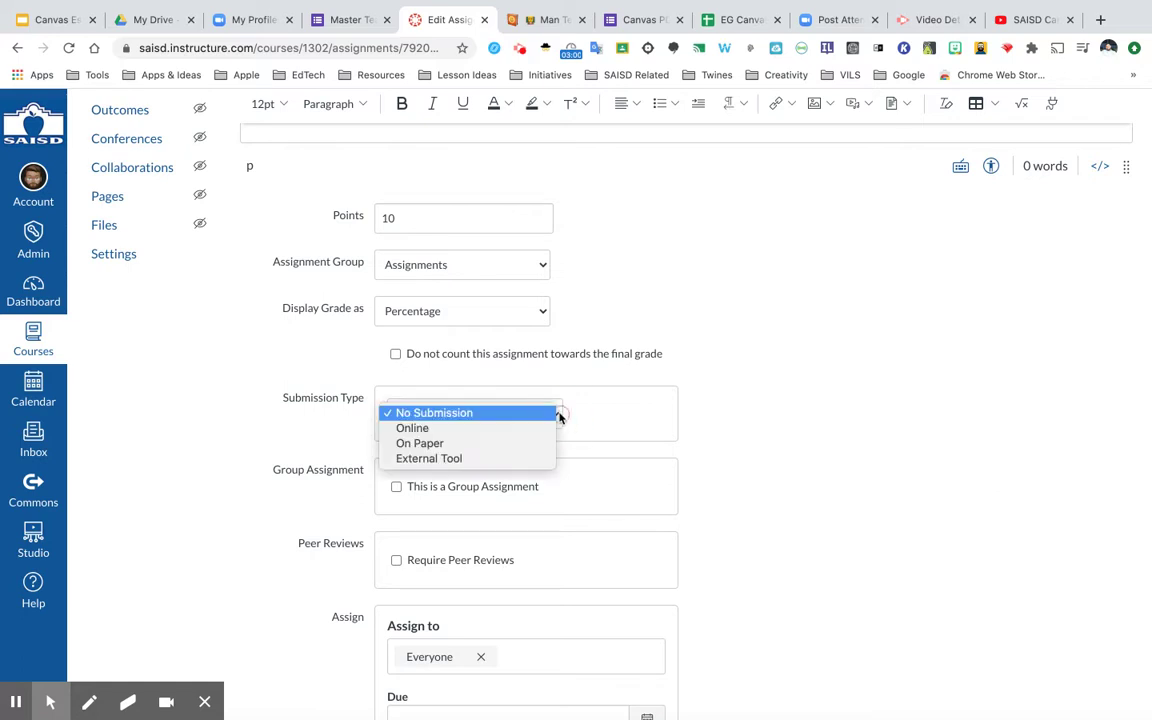
click(458, 430)
scroll(510, 458, down, 2)
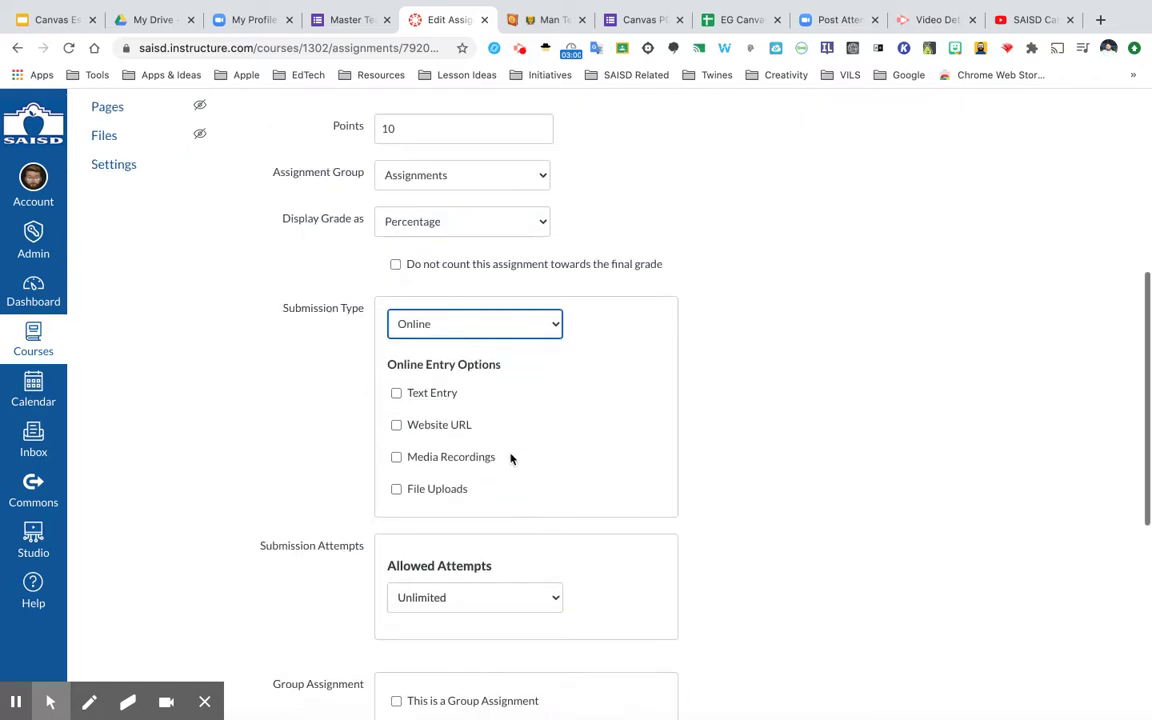
click(398, 395)
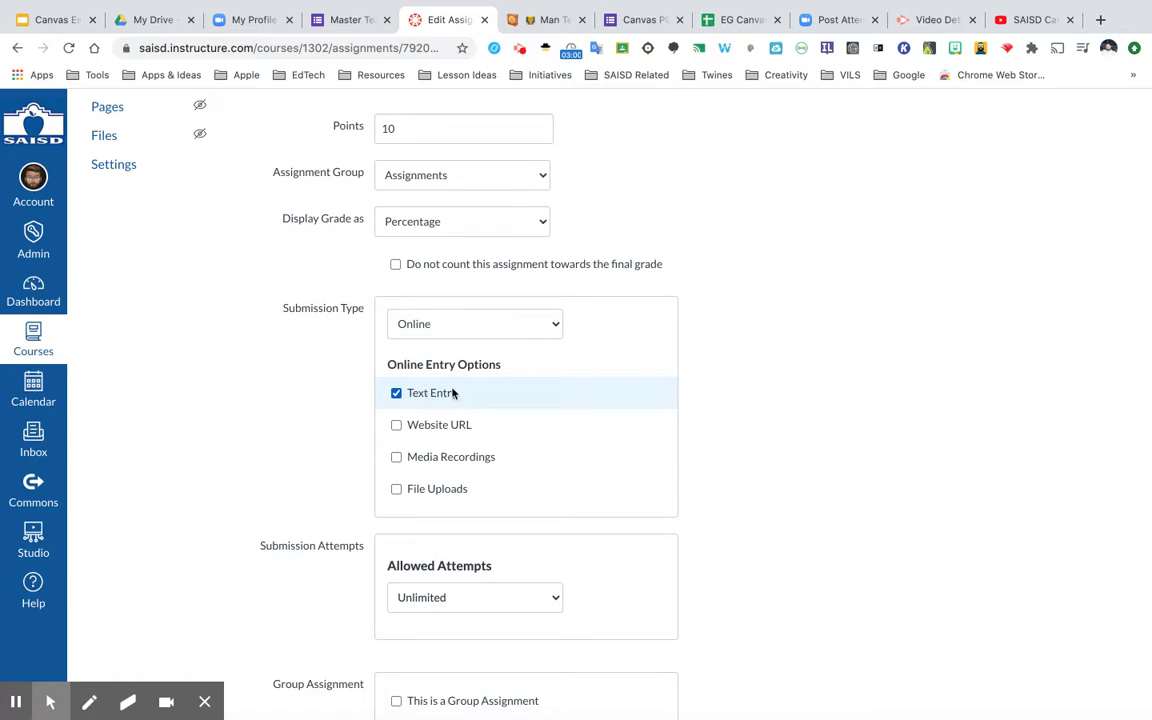
scroll(430, 396, up, 5)
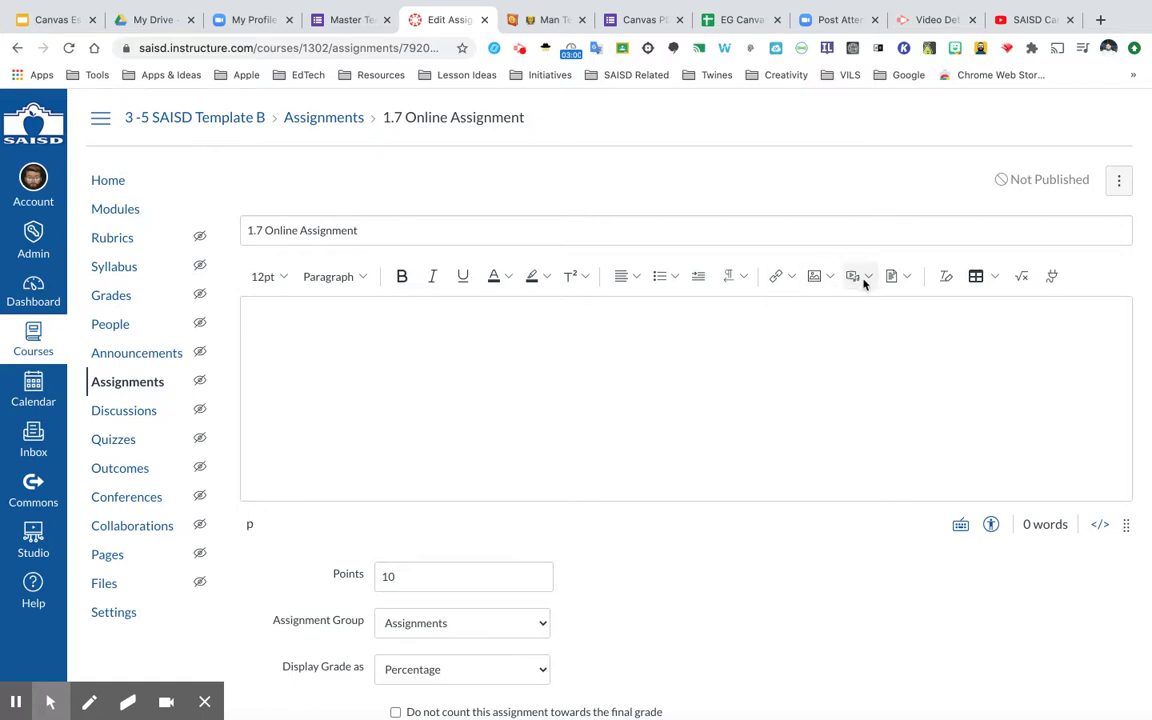
scroll(769, 458, down, 5)
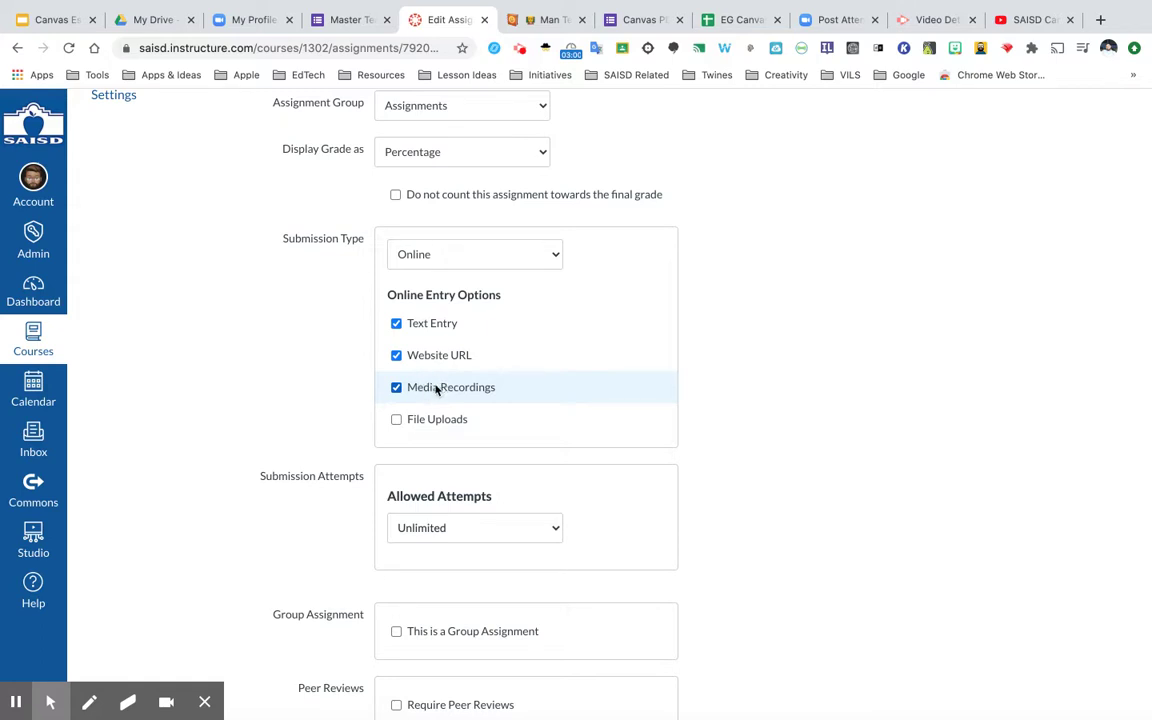
Allow File Uploads and start restricting uploads to the .doc extension.
click(397, 421)
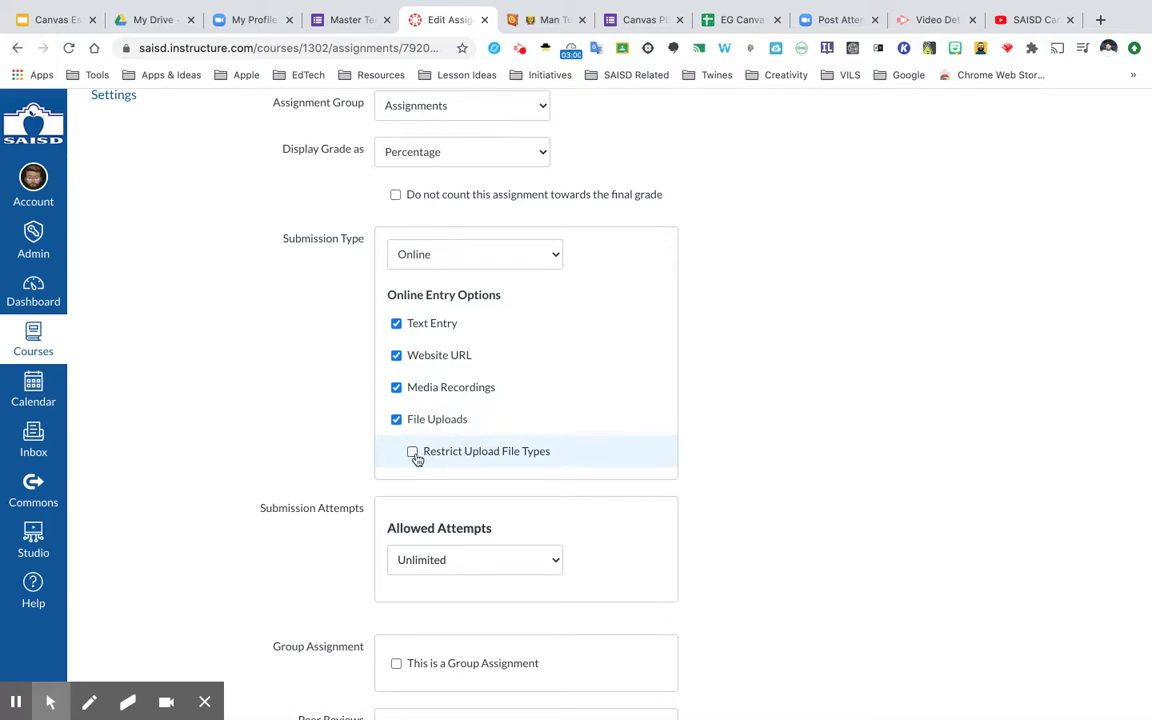
click(413, 452)
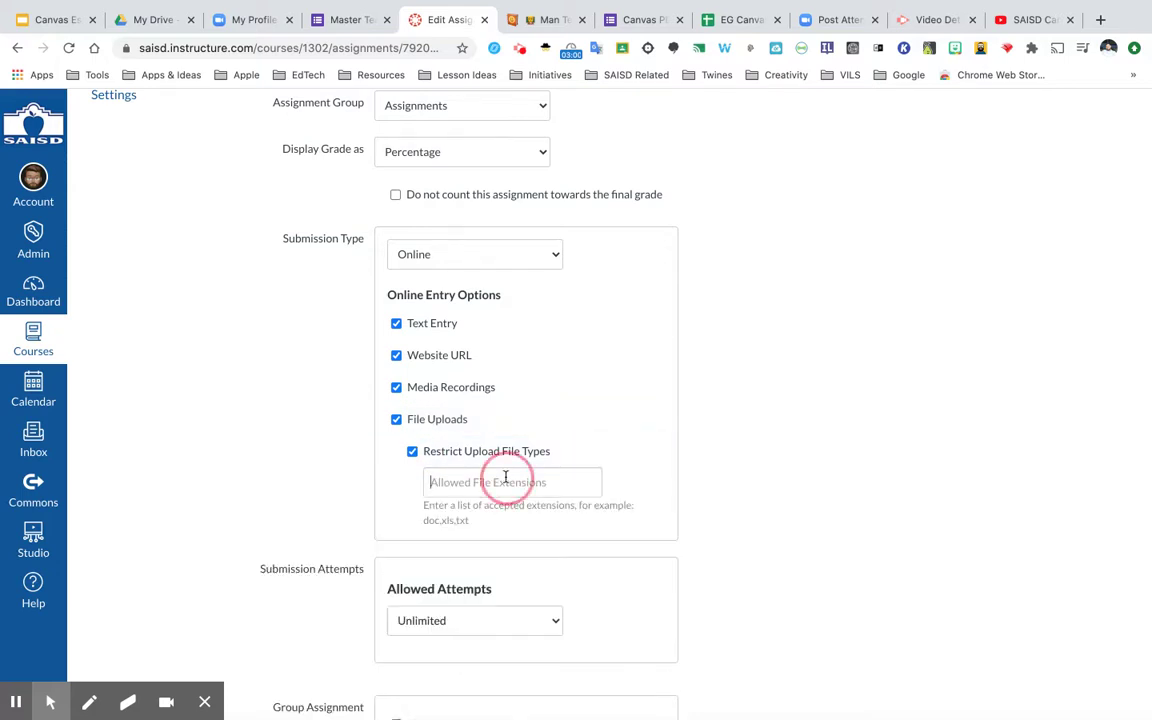
click(436, 481)
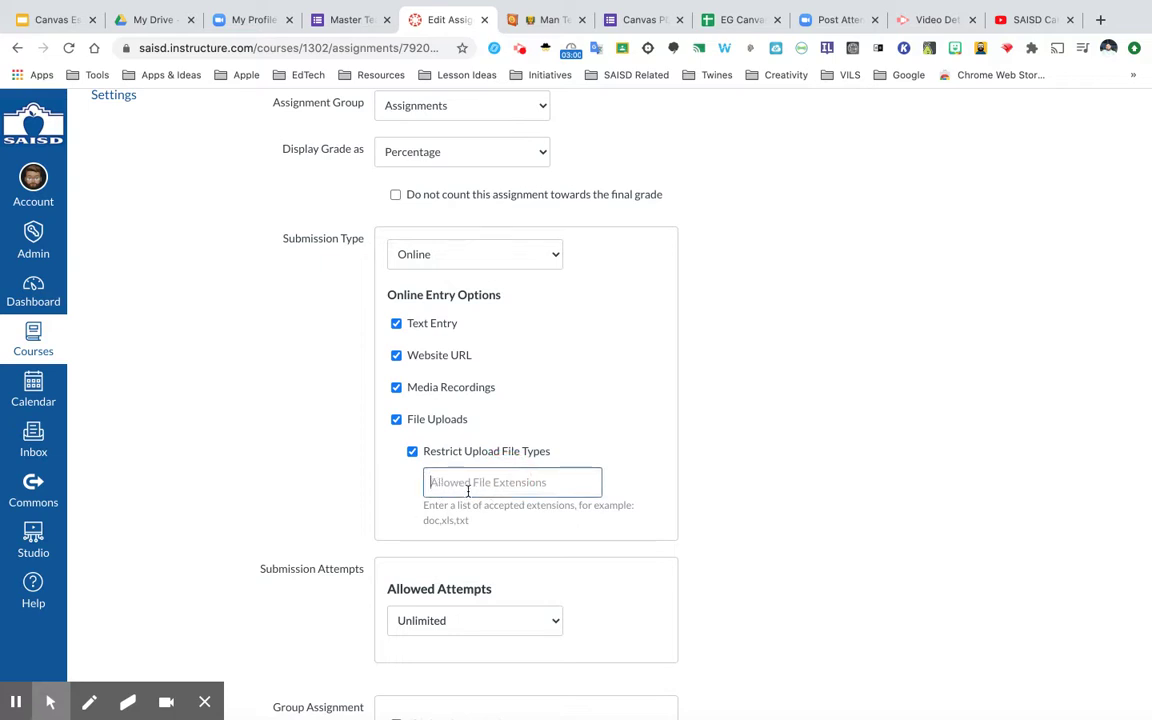
text(.doc)
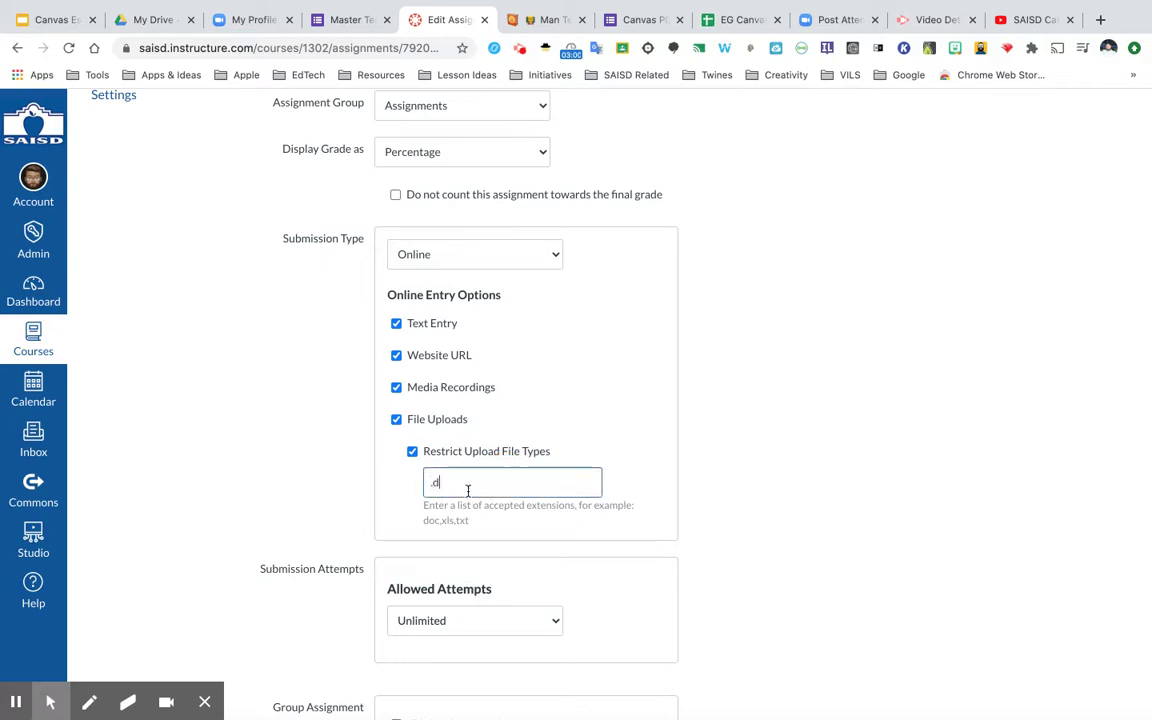
key(BackSpace)
key(BackSpace)
key(BackSpace)
Remove the upload file-type restriction and uncheck Website URL and Media Recordings.
click(412, 451)
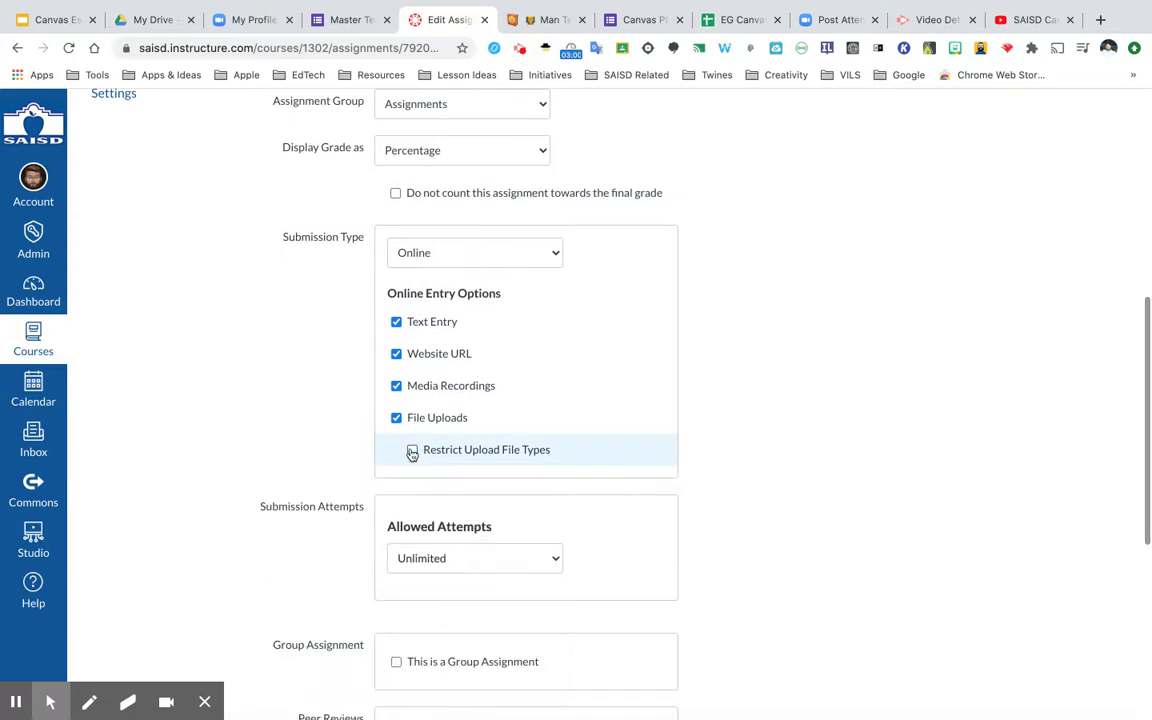
click(396, 355)
click(396, 385)
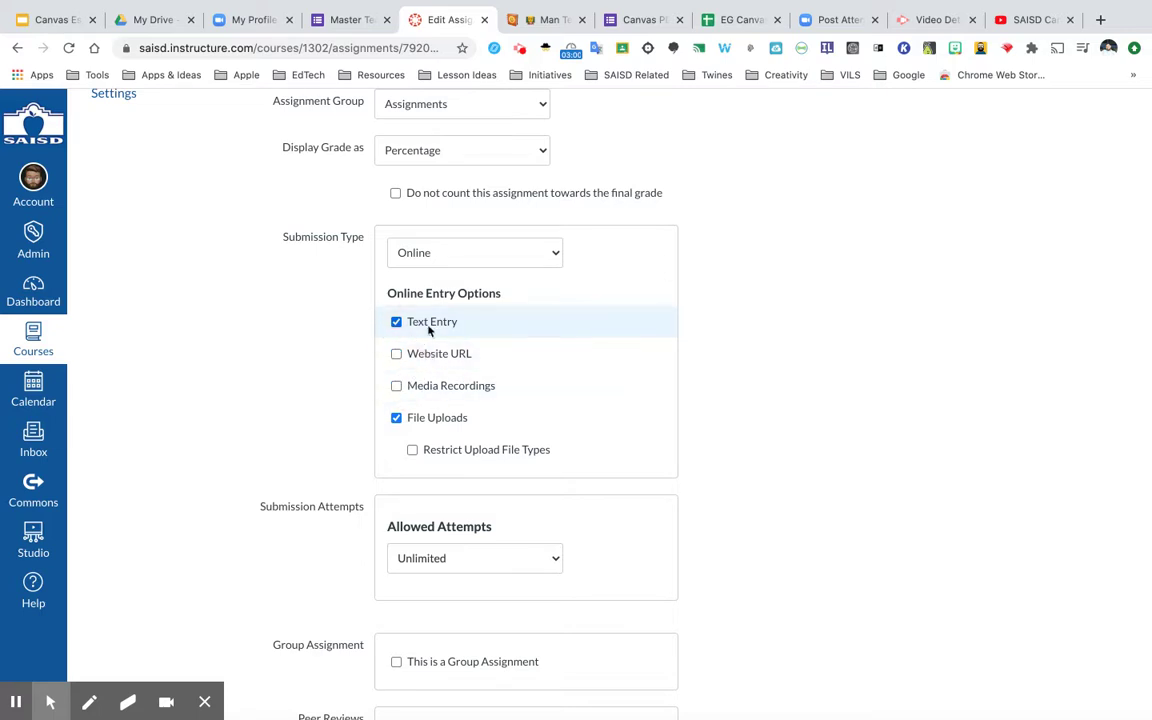
scroll(440, 410, down, 3)
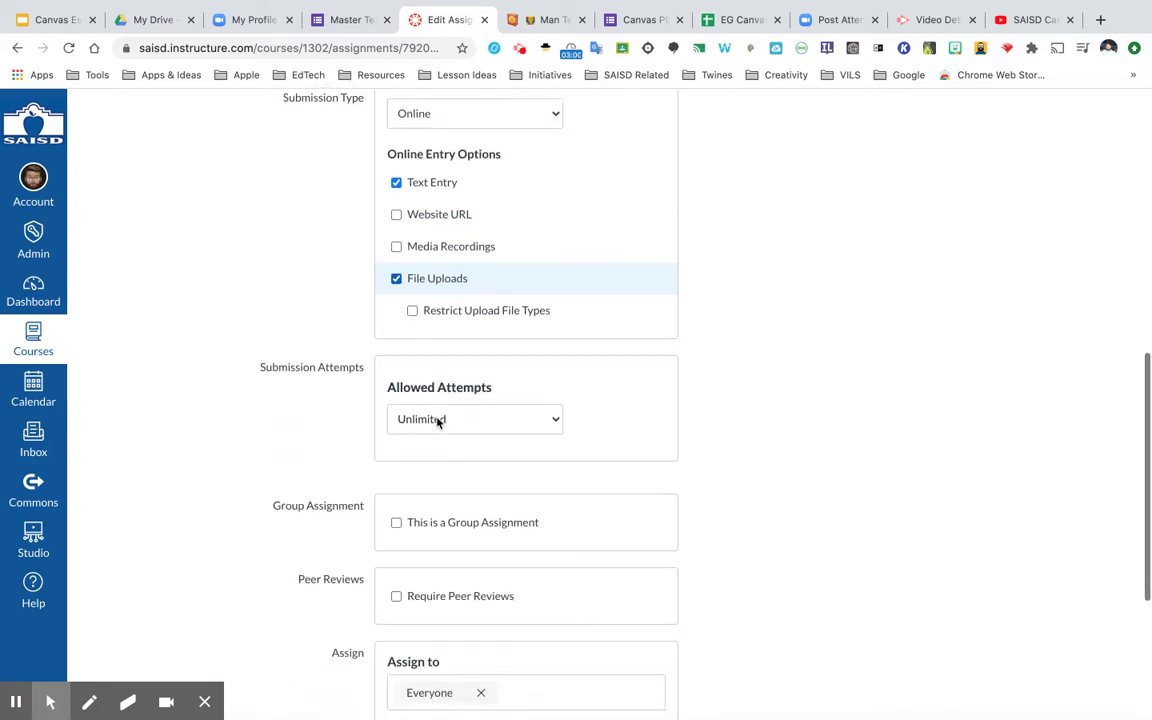
scroll(427, 429, down, 3)
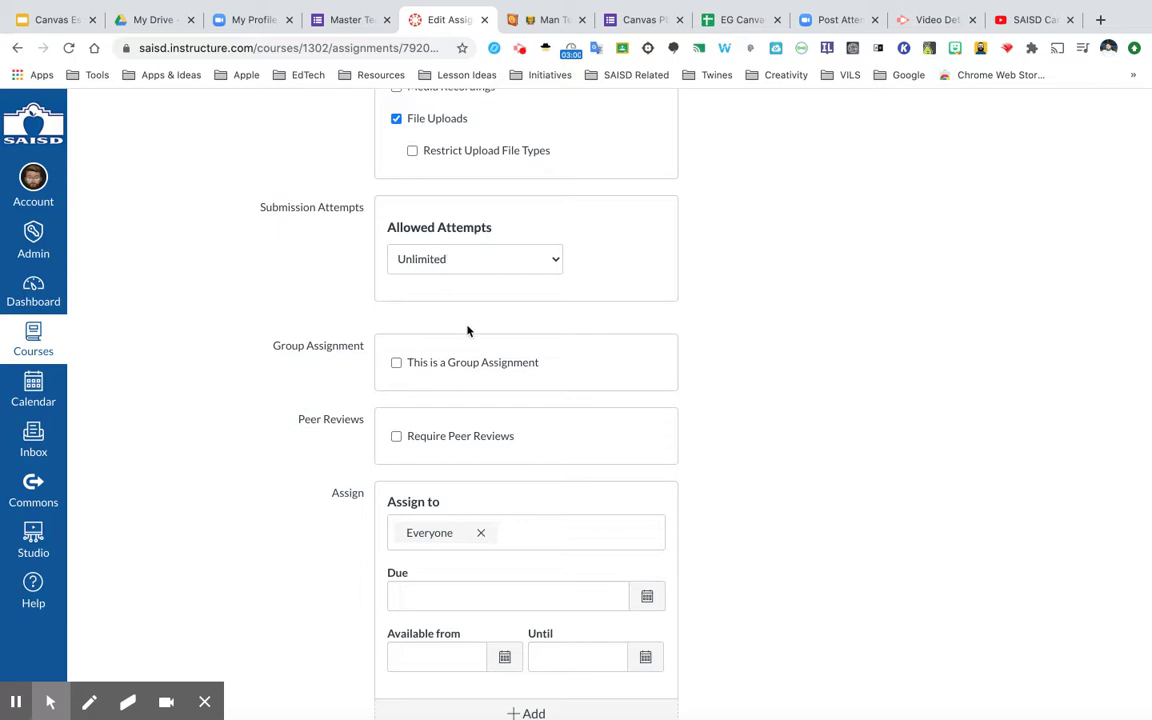
scroll(488, 416, down, 2)
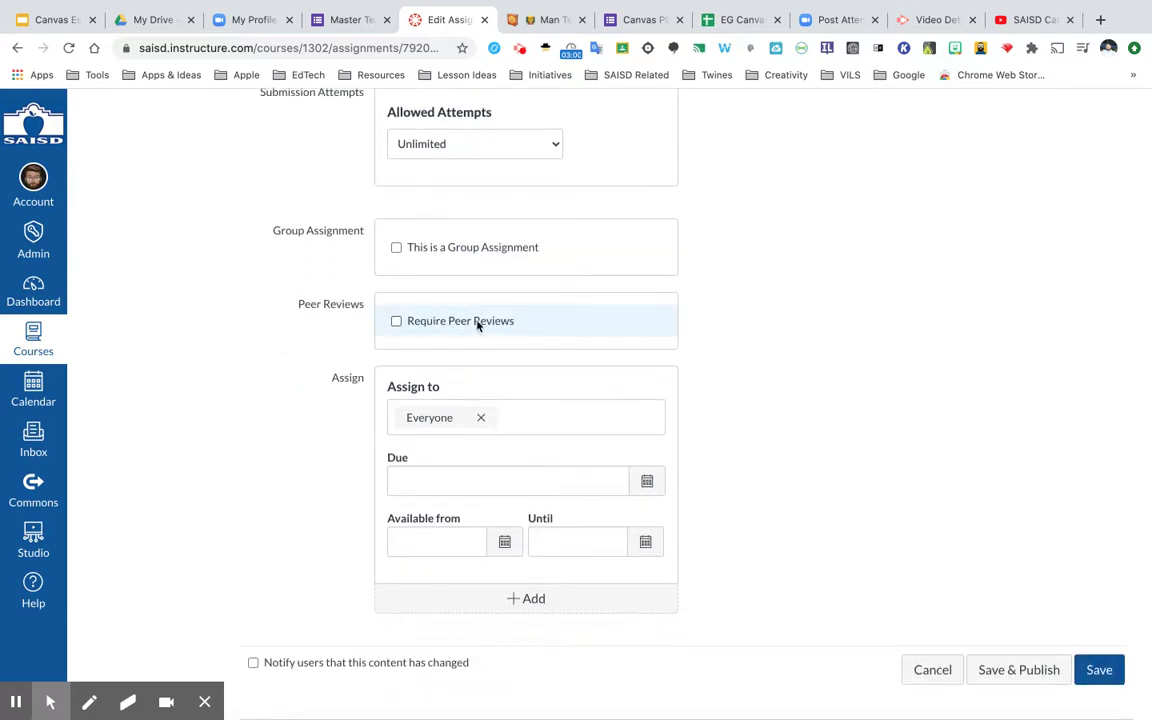
scroll(445, 390, down, 1)
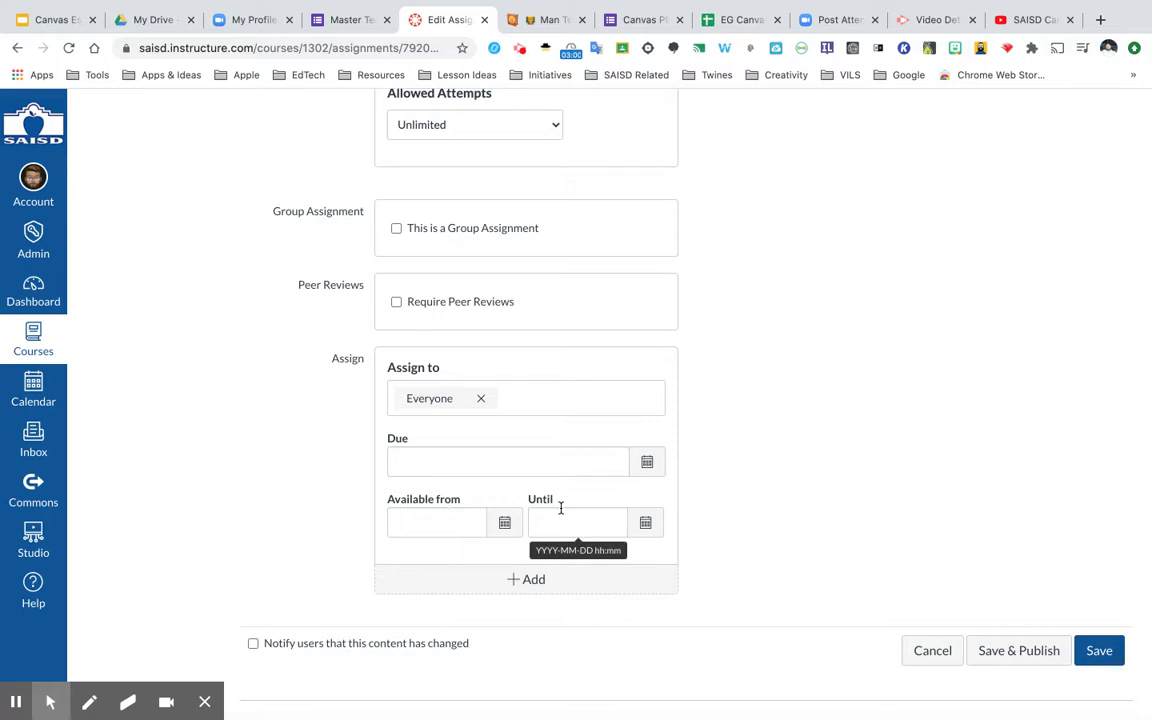
Save and publish 1.7 Online Assignment.
click(1013, 651)
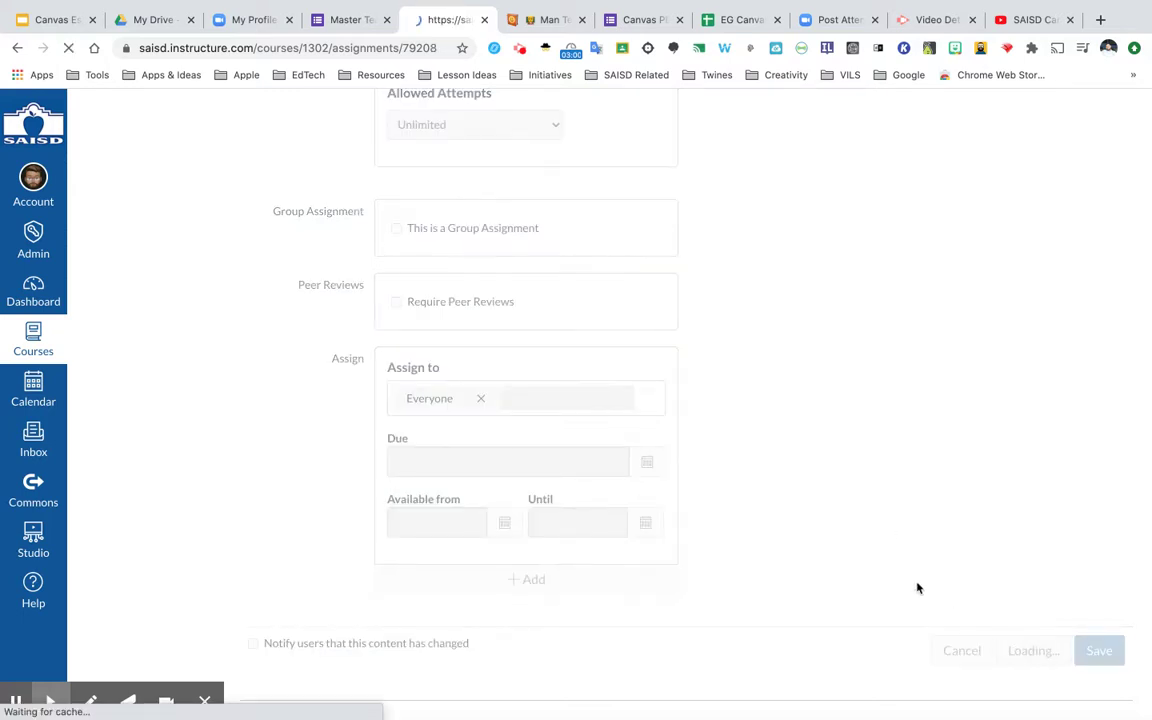